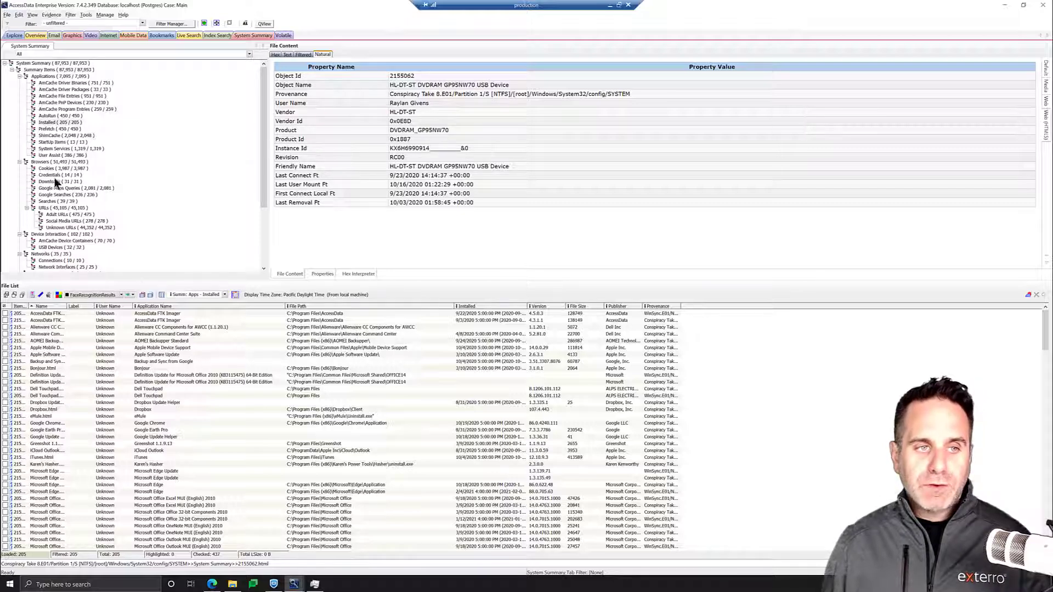
- Look through the System Summary categories and widen the Provenance column in the file list until its full paths fit
{"action": "scroll", "coordinate": [61, 219], "scroll_direction": "down", "scroll_amount": 2}
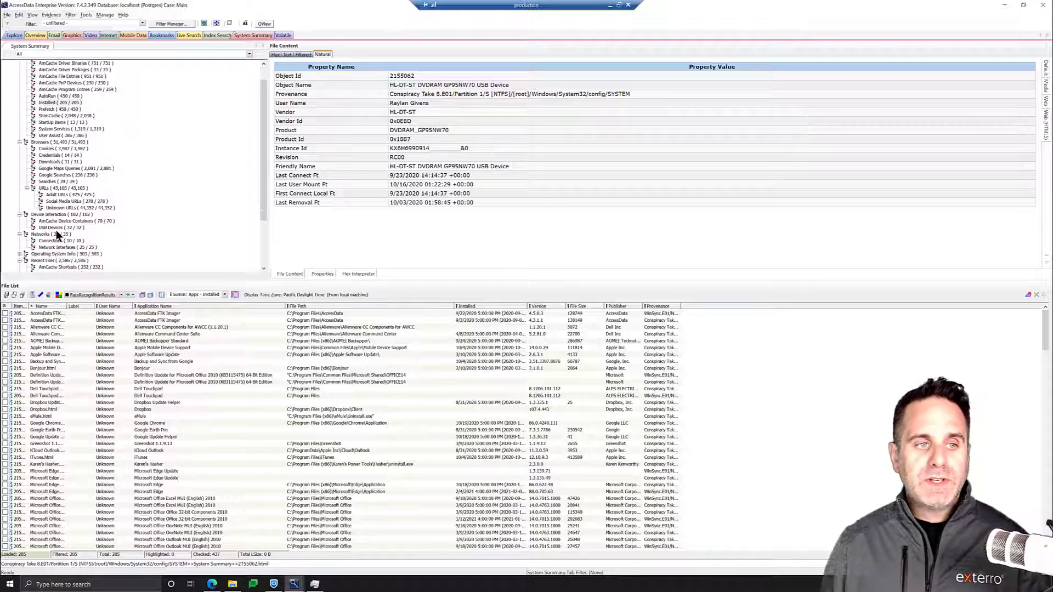
{"action": "scroll", "coordinate": [63, 229], "scroll_direction": "down", "scroll_amount": 2}
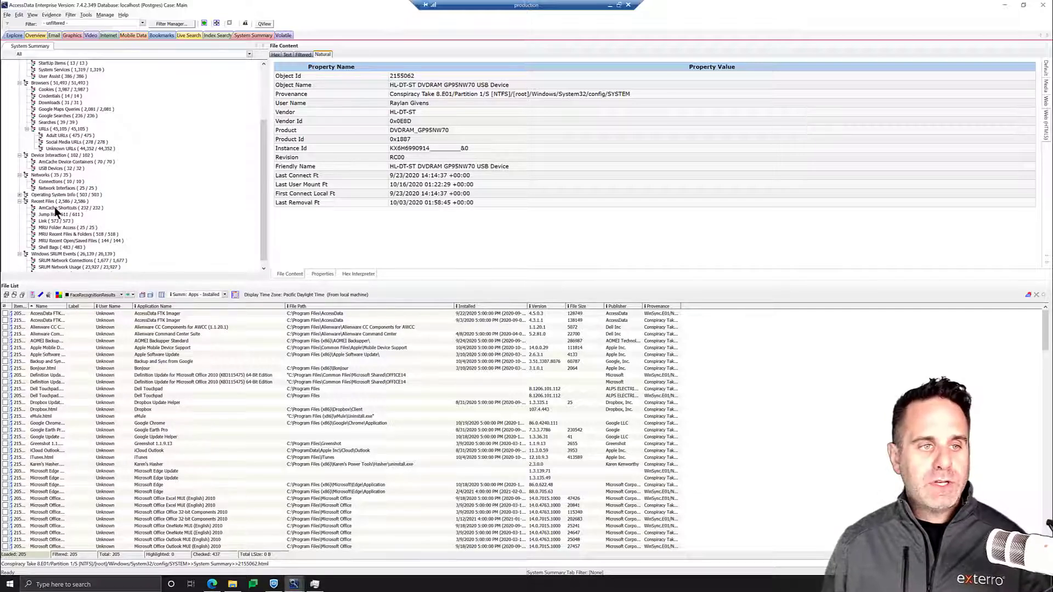
{"action": "scroll", "coordinate": [58, 219], "scroll_direction": "down", "scroll_amount": 1}
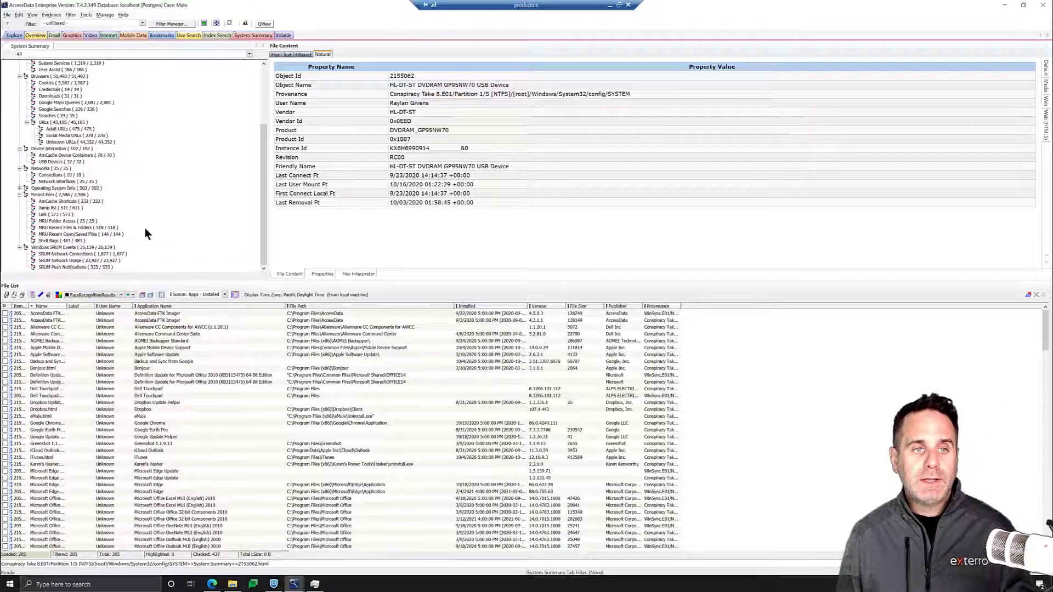
{"action": "scroll", "coordinate": [144, 228], "scroll_direction": "up", "scroll_amount": 5}
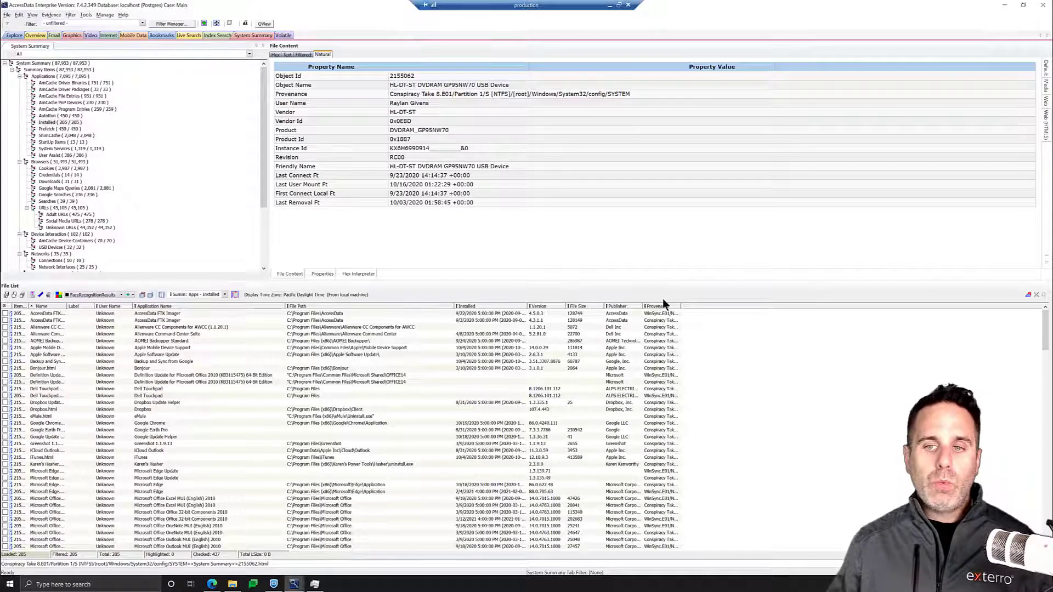
{"action": "left_click_drag", "start_coordinate": [681, 306], "coordinate": [961, 308]}
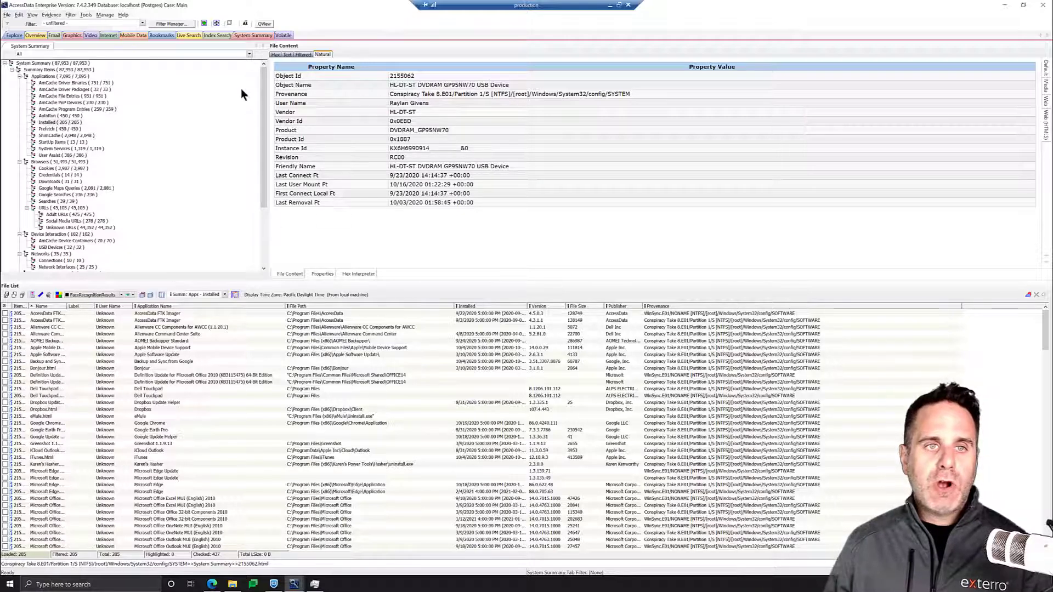
- Limit the System Summary to the WinSync.E01 evidence, and return it to all evidence items
{"action": "left_click", "coordinate": [248, 54]}
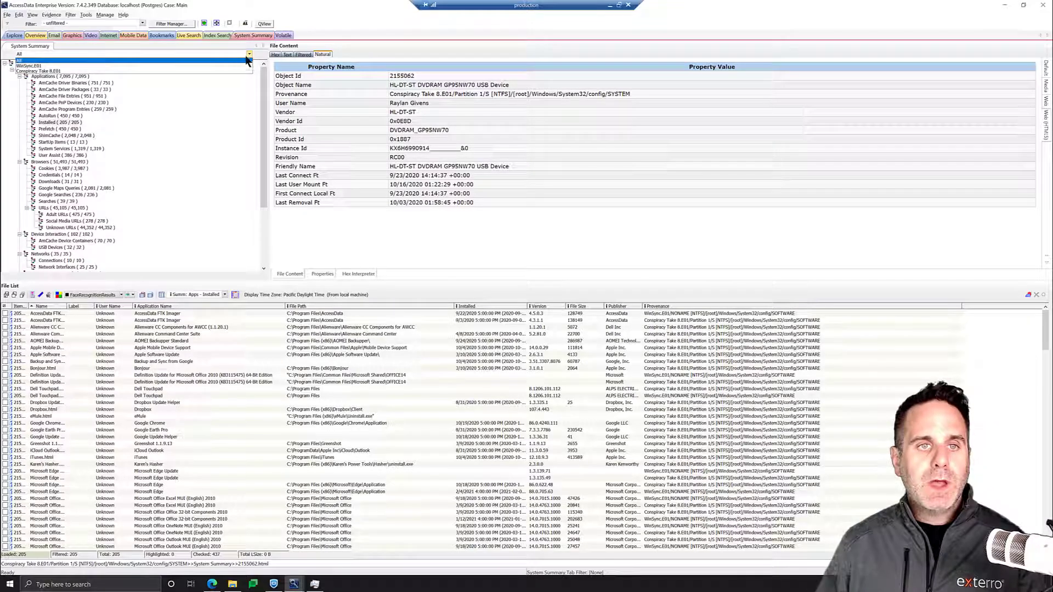
{"action": "left_click", "coordinate": [156, 66]}
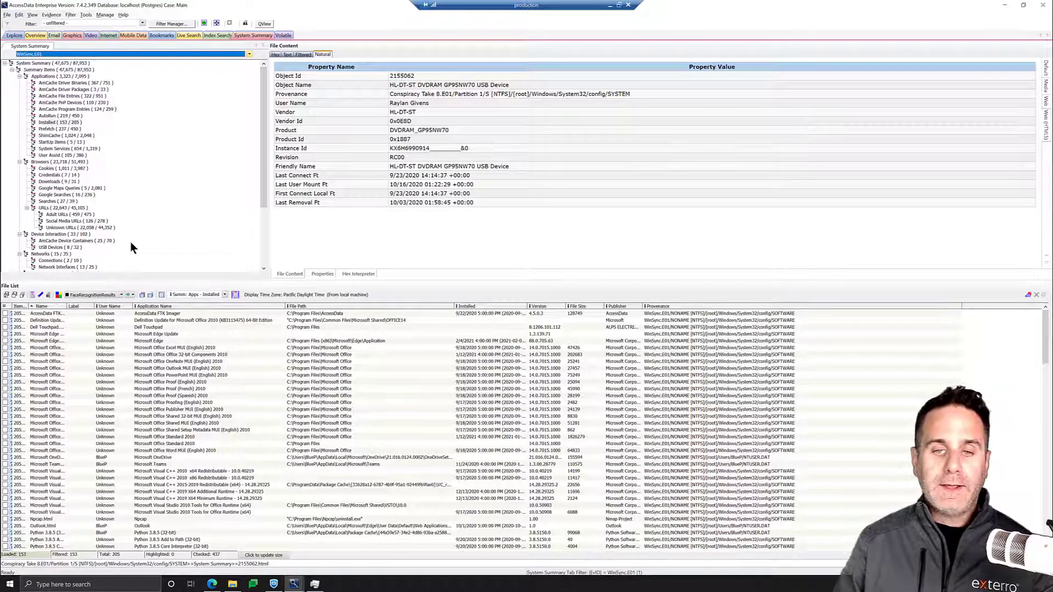
{"action": "left_click", "coordinate": [249, 54]}
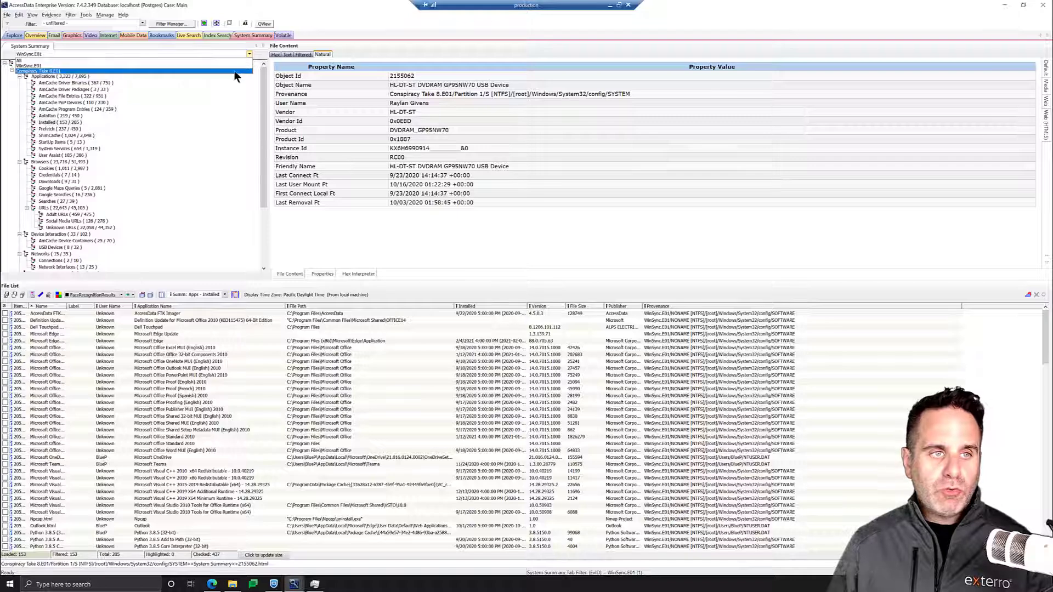
{"action": "left_click", "coordinate": [228, 61]}
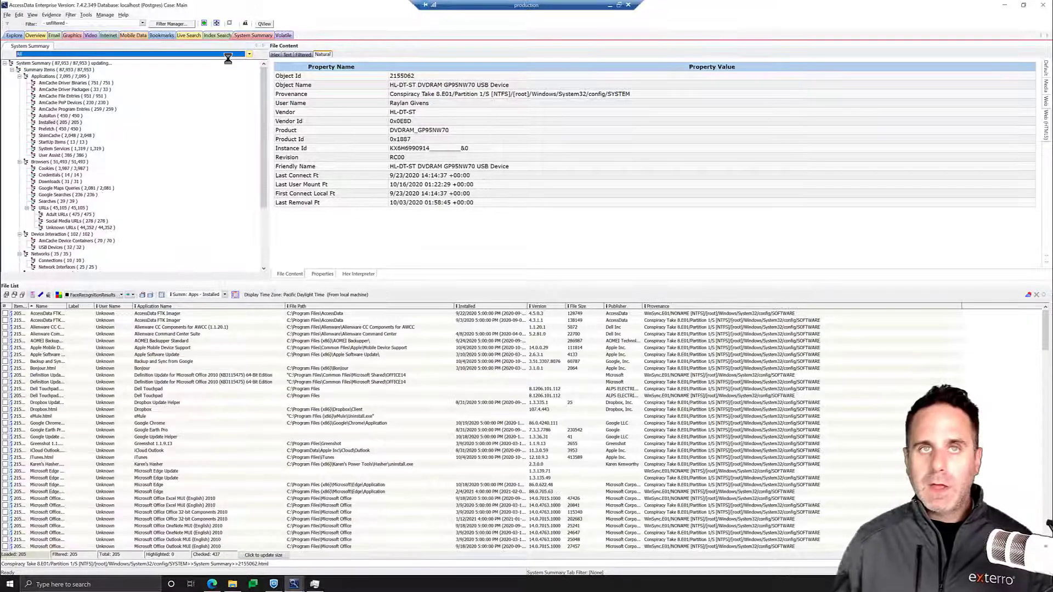
- List the Prefetch, browser URLs and USB Devices artifacts one after another
{"action": "left_click", "coordinate": [71, 128]}
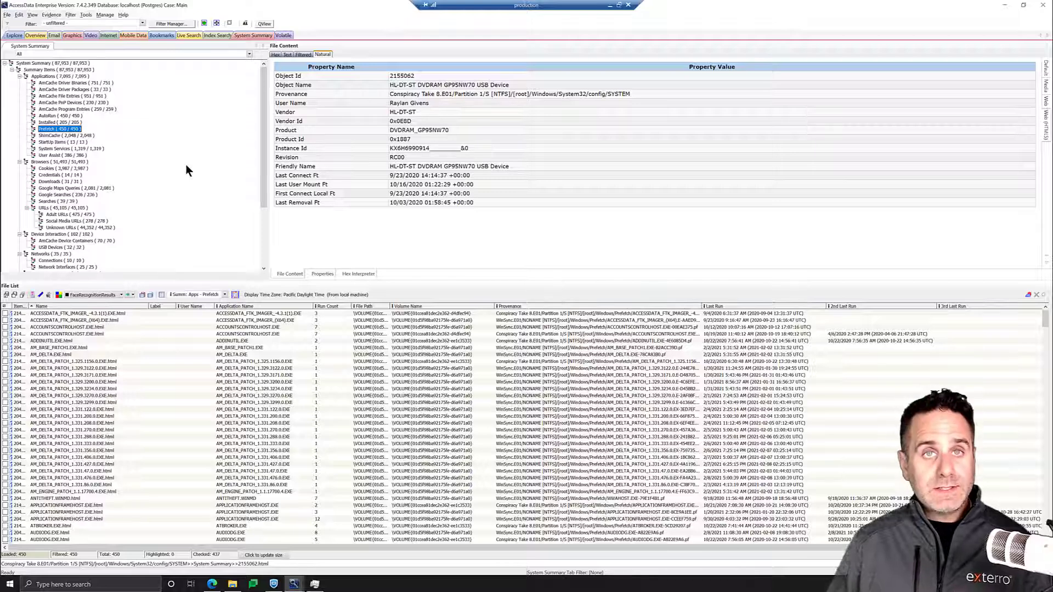
{"action": "left_click", "coordinate": [74, 209]}
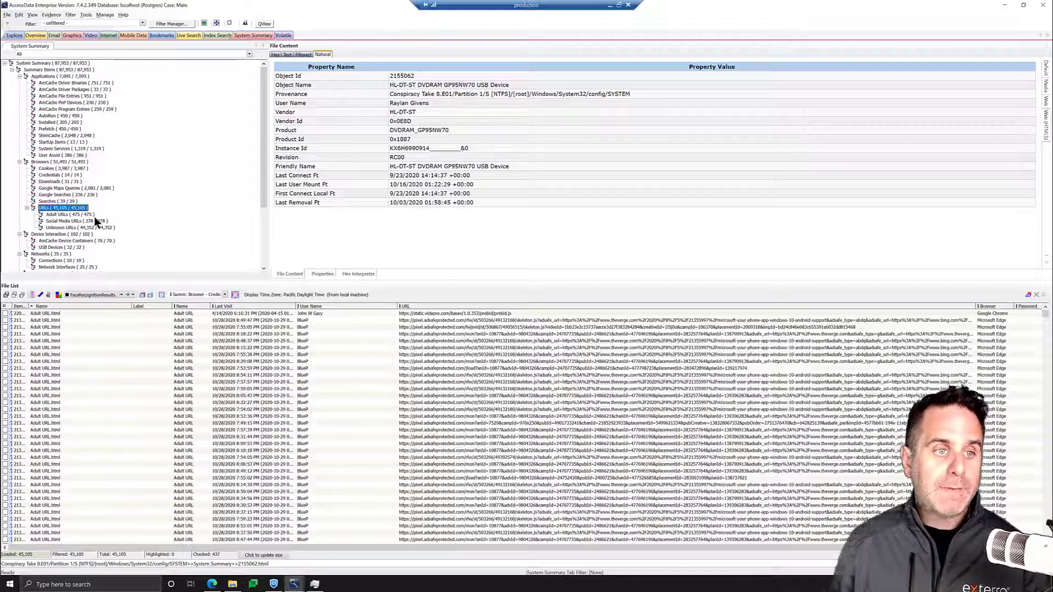
{"action": "scroll", "coordinate": [94, 217], "scroll_direction": "down", "scroll_amount": 4}
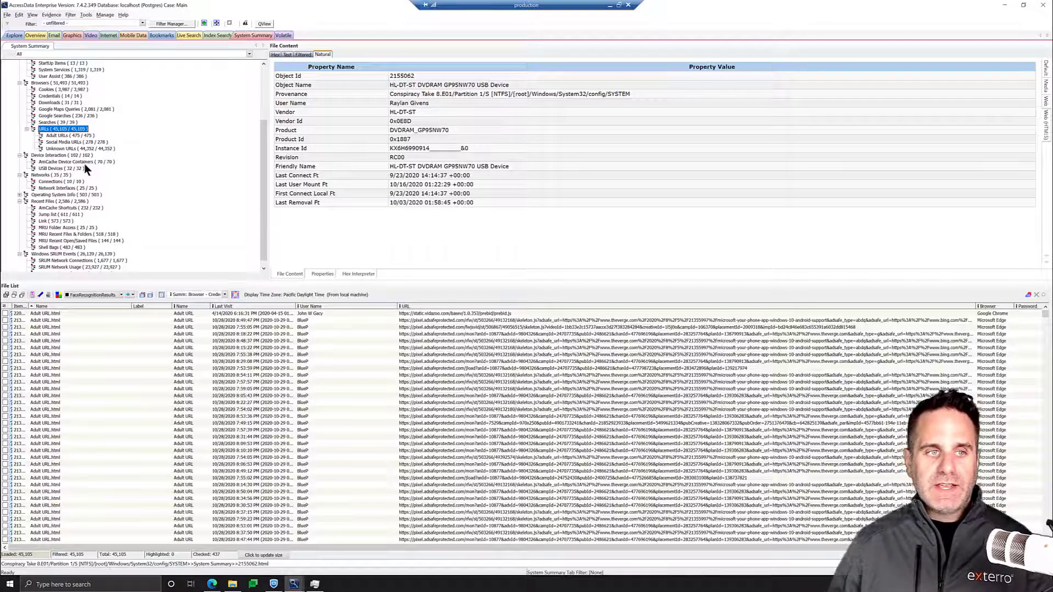
{"action": "left_click", "coordinate": [77, 168]}
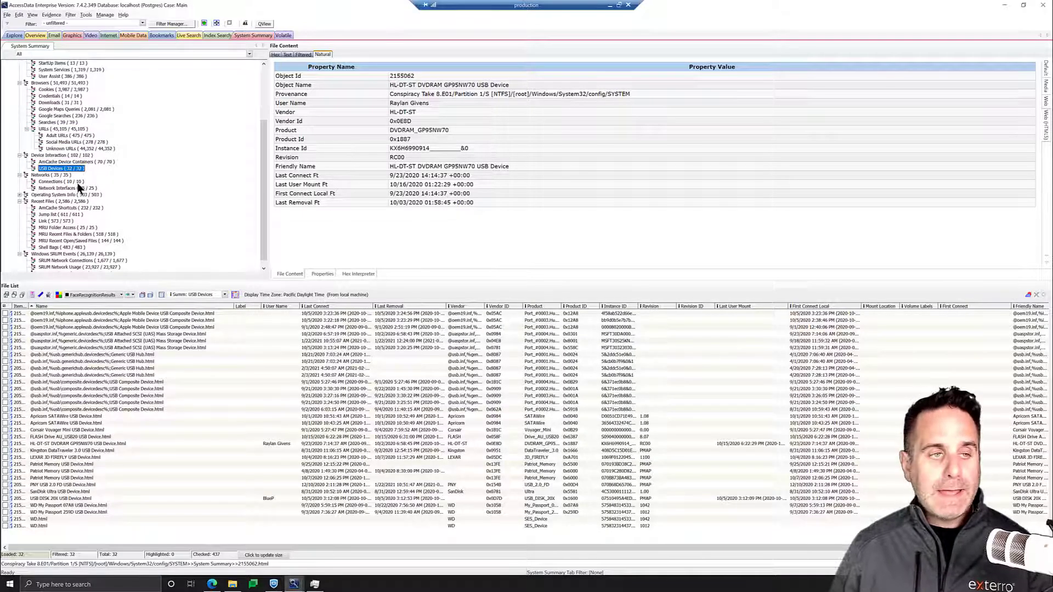
- Expand Operating System Info, list Owner Information, and examine the properties of the WinSync.E01 Windows 10 Pro record
{"action": "left_click", "coordinate": [19, 194]}
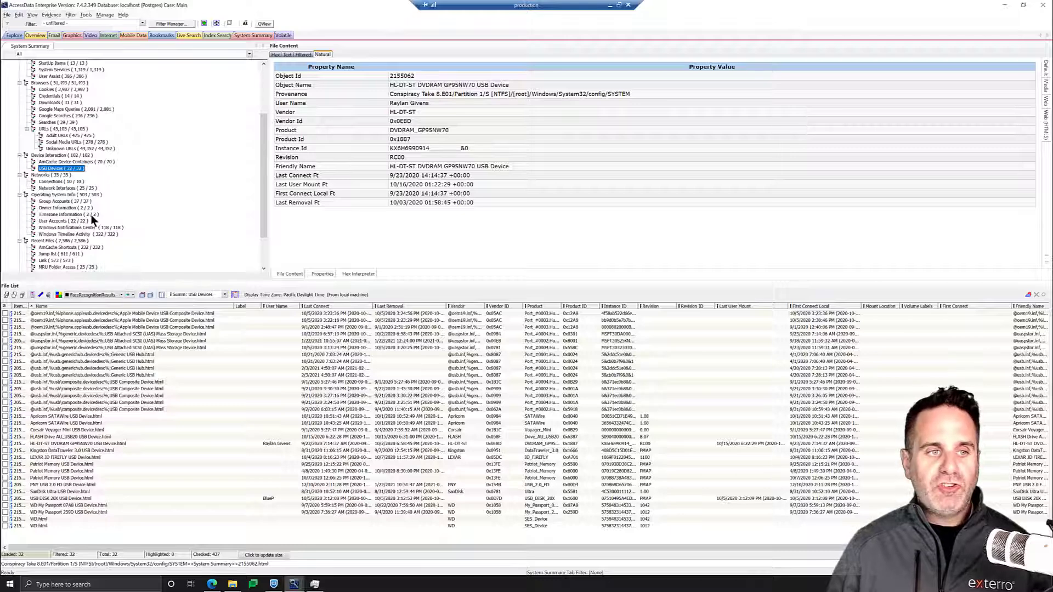
{"action": "left_click", "coordinate": [78, 208]}
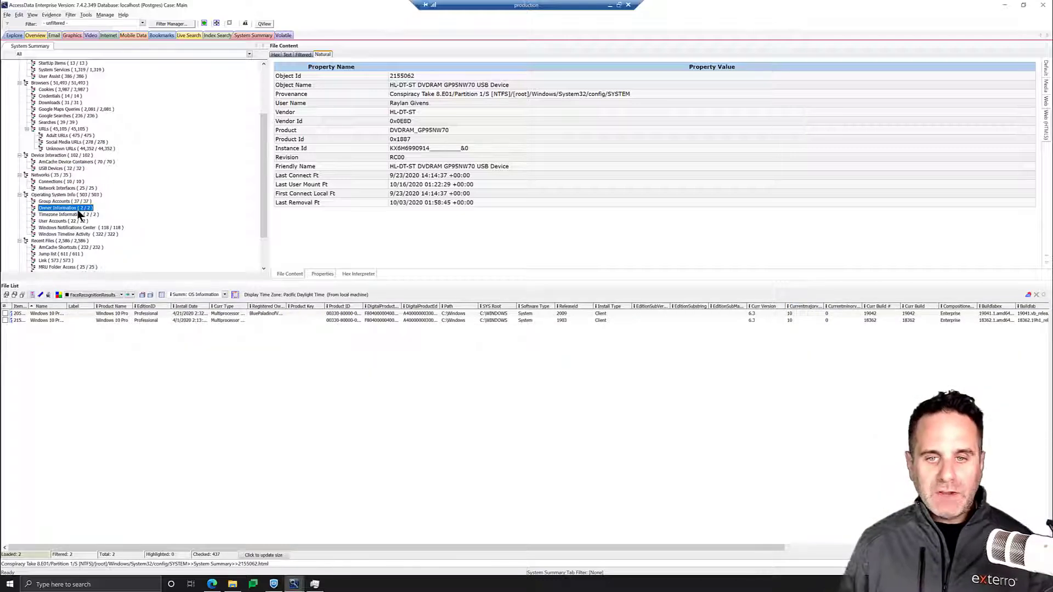
{"action": "left_click", "coordinate": [283, 313]}
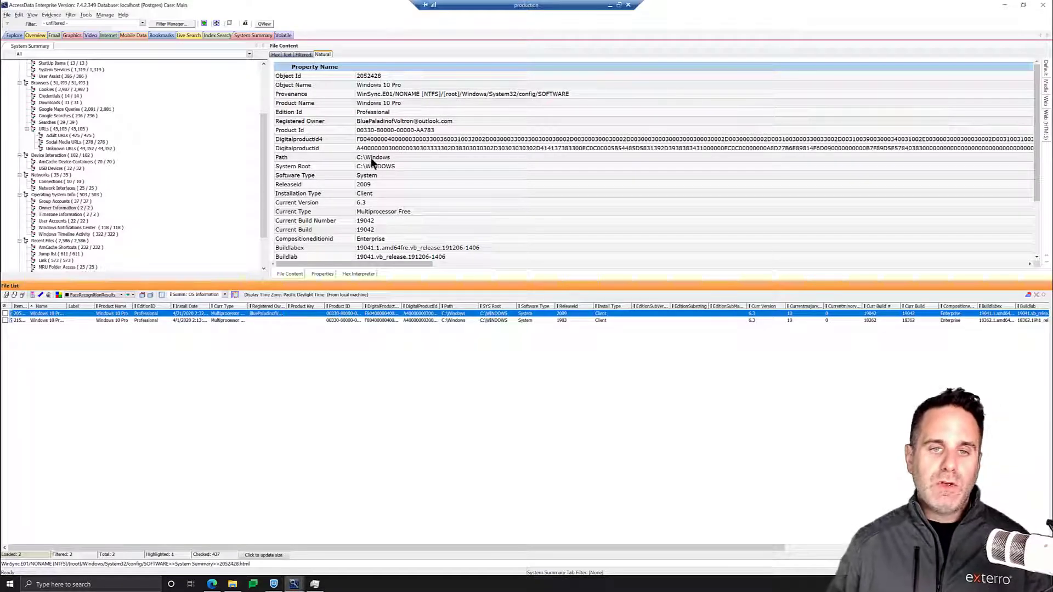
{"action": "scroll", "coordinate": [370, 208], "scroll_direction": "down", "scroll_amount": 3}
{"action": "scroll", "coordinate": [392, 208], "scroll_direction": "up", "scroll_amount": 3}
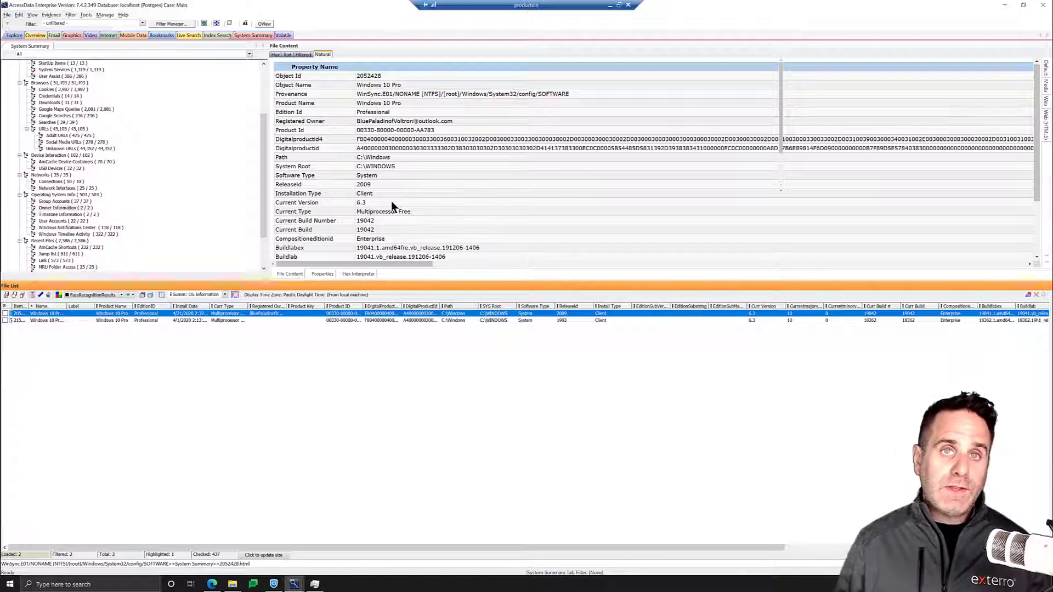
- Compare the file list columns shown for Prefetch, the whole Applications category and browser Searches
{"action": "scroll", "coordinate": [230, 161], "scroll_direction": "down", "scroll_amount": 2}
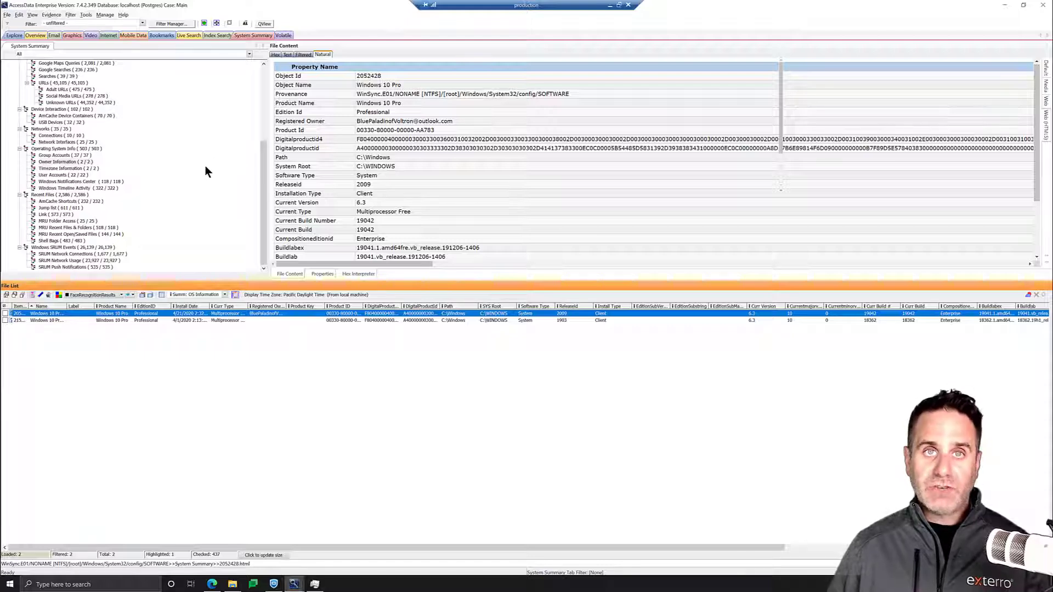
{"action": "scroll", "coordinate": [159, 177], "scroll_direction": "up", "scroll_amount": 6}
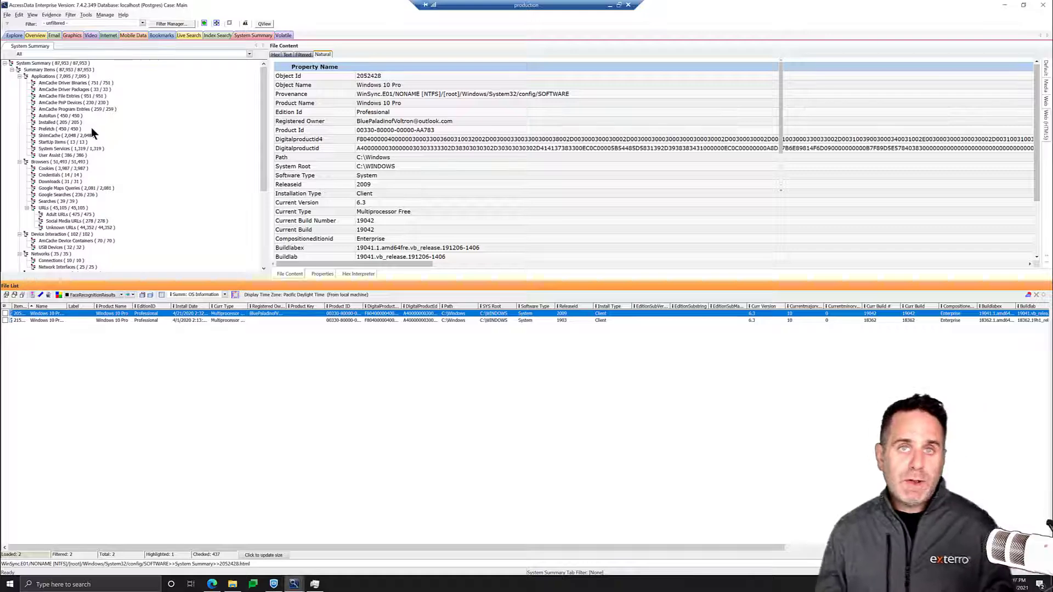
{"action": "left_click", "coordinate": [72, 127]}
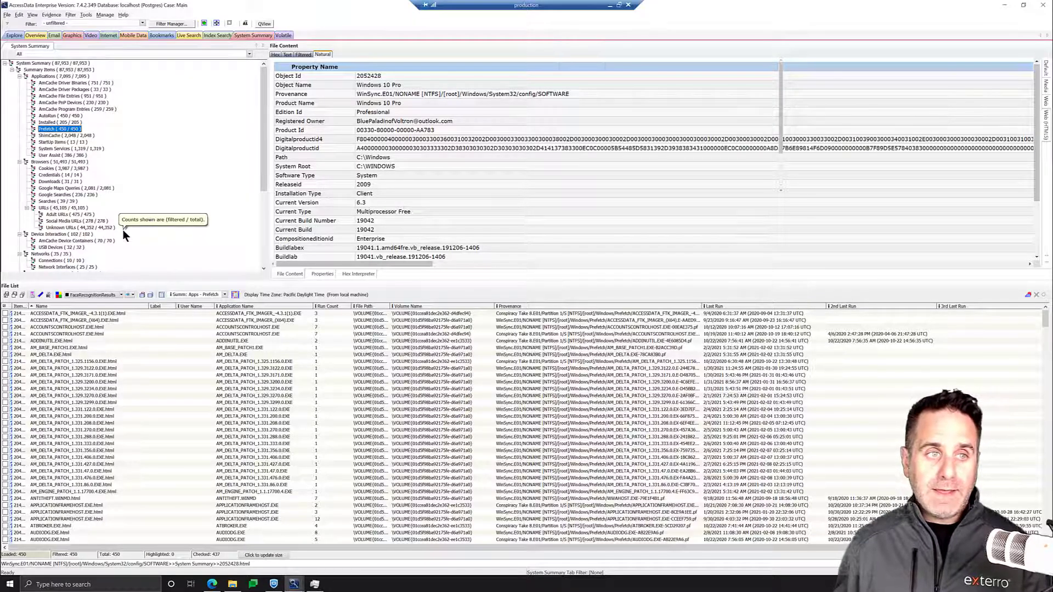
{"action": "left_click", "coordinate": [63, 77]}
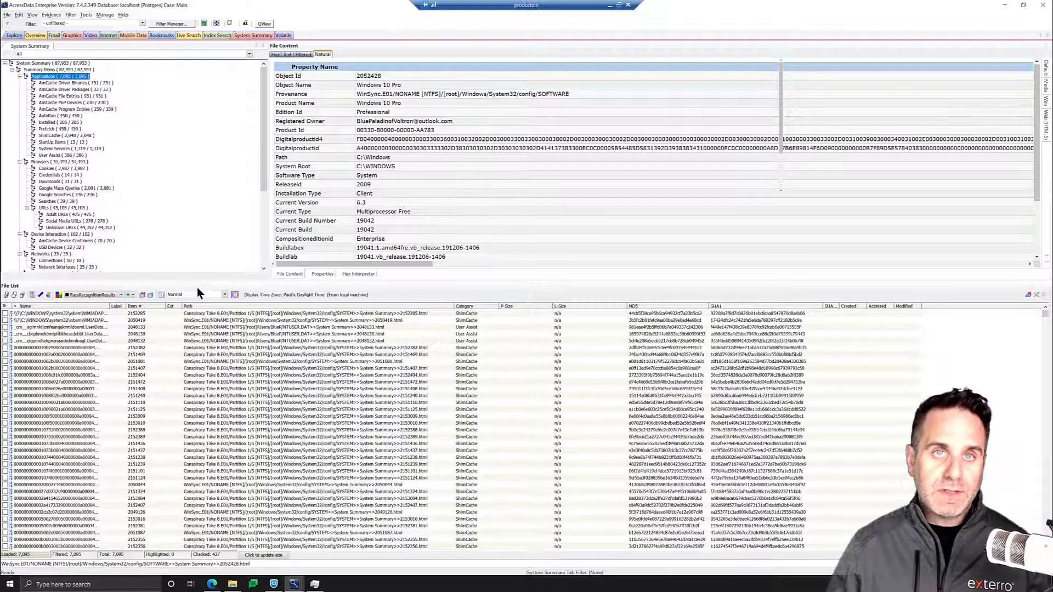
{"action": "left_click", "coordinate": [64, 131]}
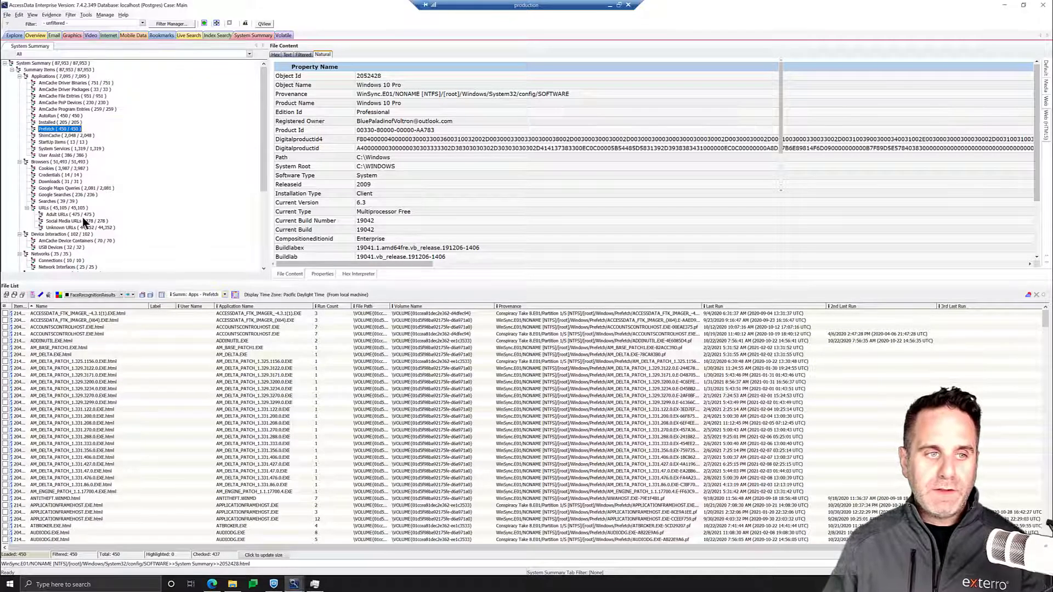
{"action": "left_click", "coordinate": [58, 202]}
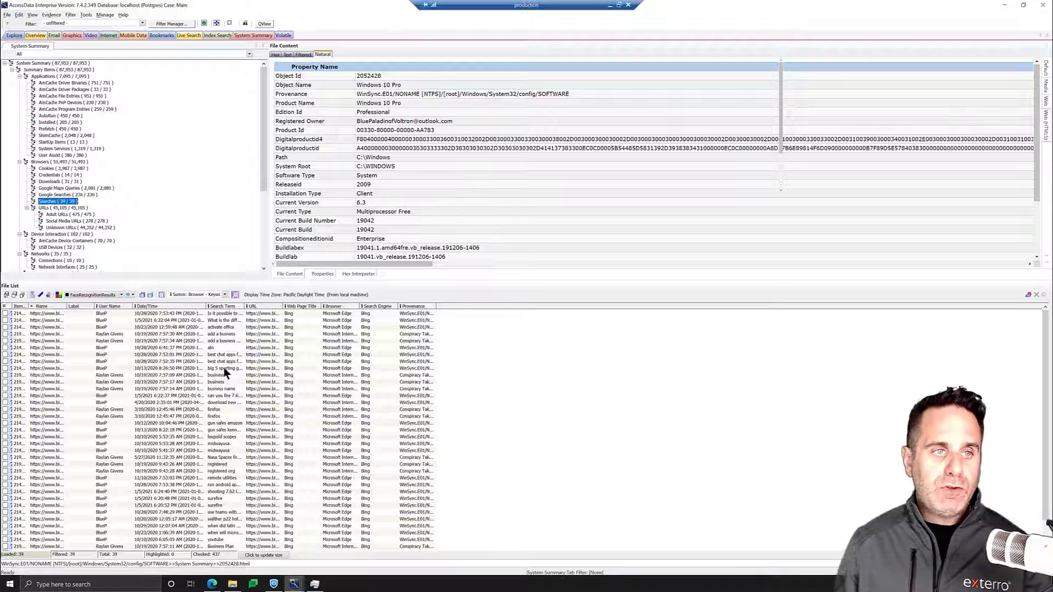
- List the Prefetch artifacts, refresh the view, and expand the System Summary tree again down to its main categories
{"action": "scroll", "coordinate": [60, 165], "scroll_direction": "down", "scroll_amount": 1}
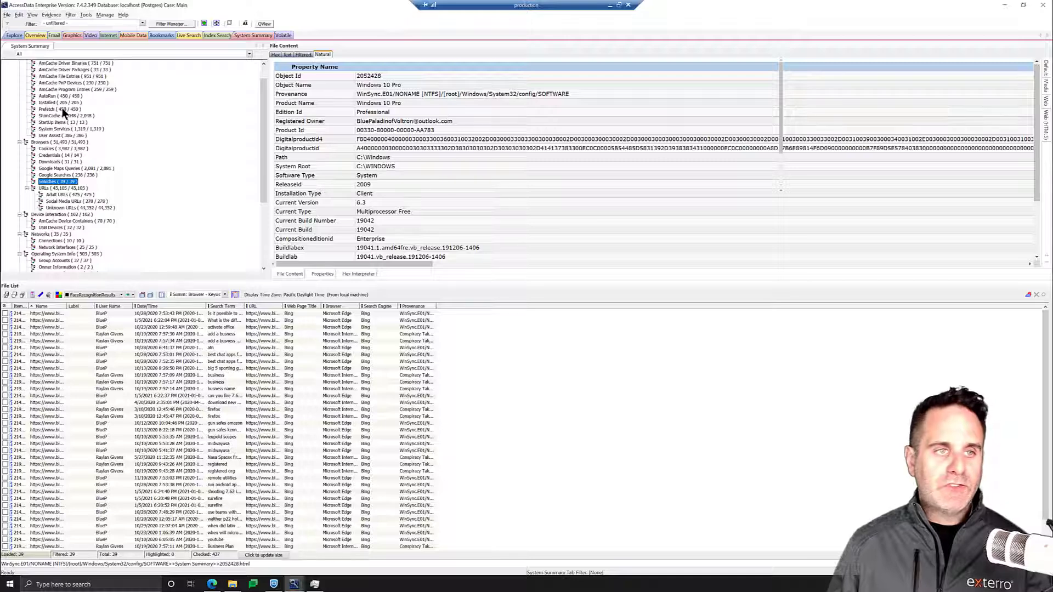
{"action": "left_click", "coordinate": [62, 109]}
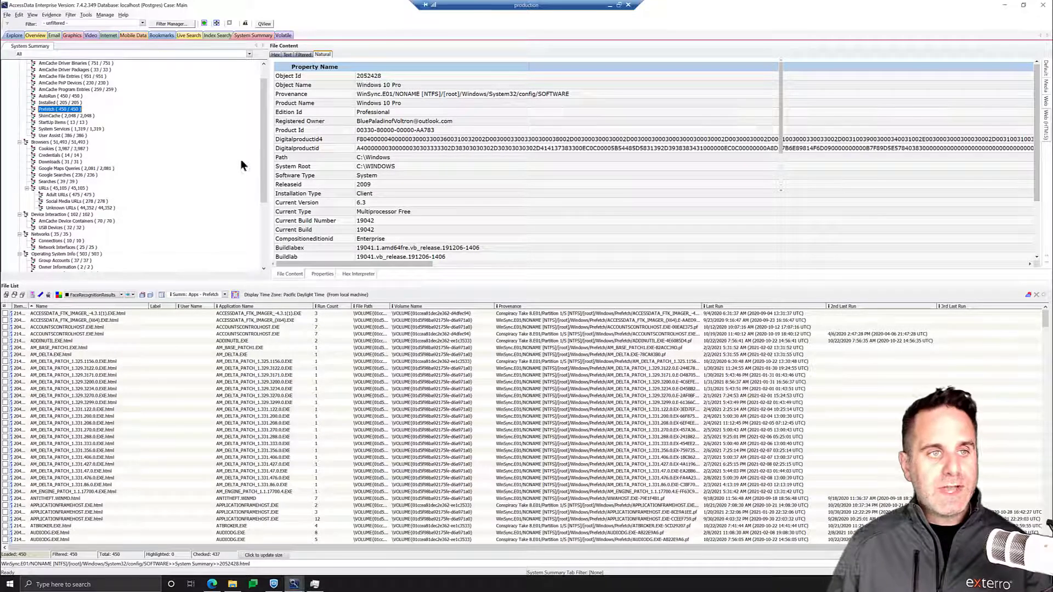
{"action": "key", "text": "F5"}
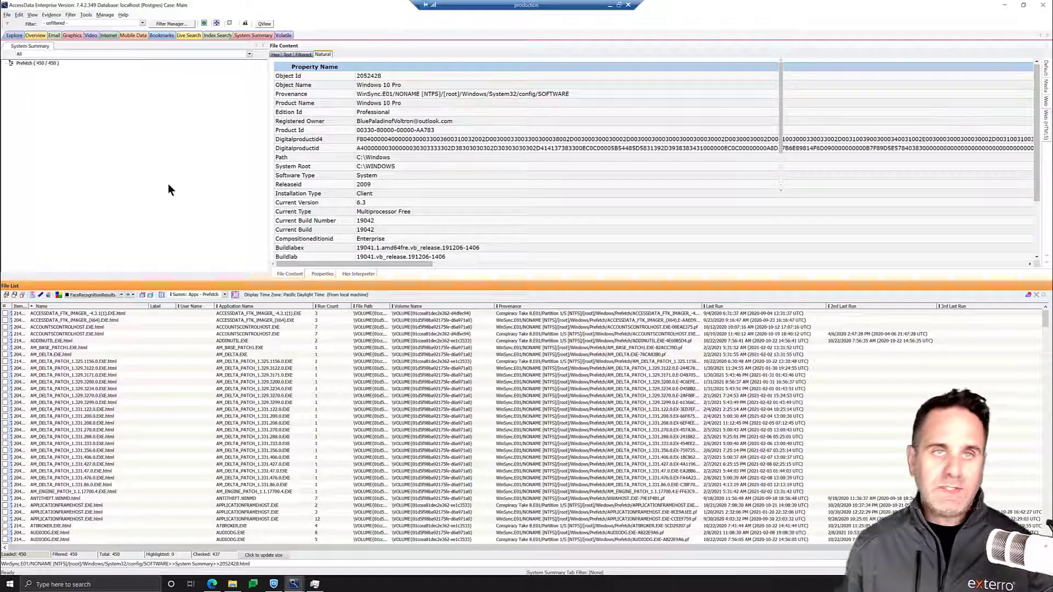
{"action": "left_click", "coordinate": [57, 64]}
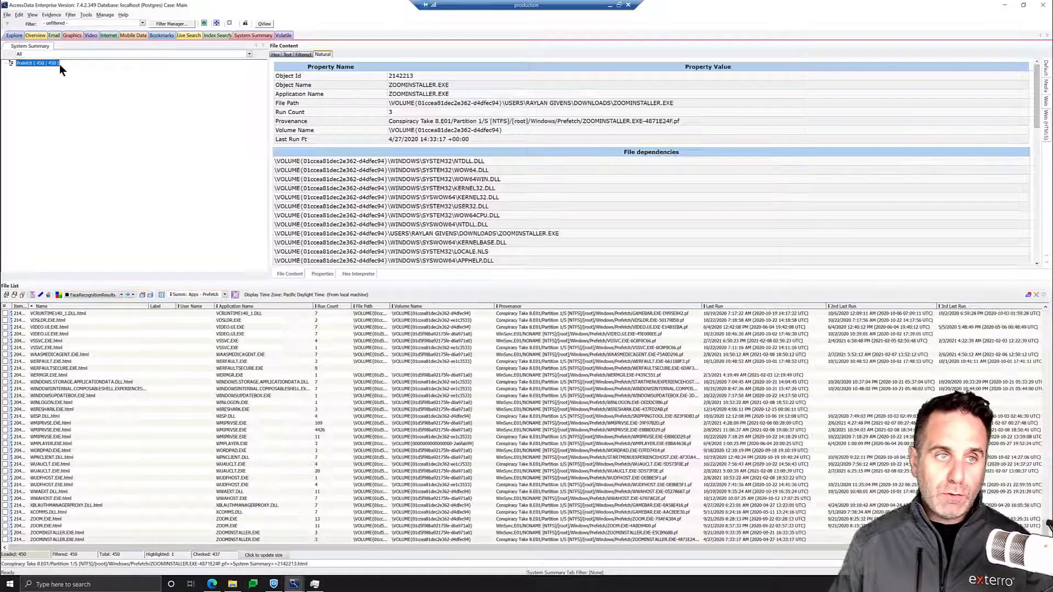
{"action": "double_click", "coordinate": [59, 64]}
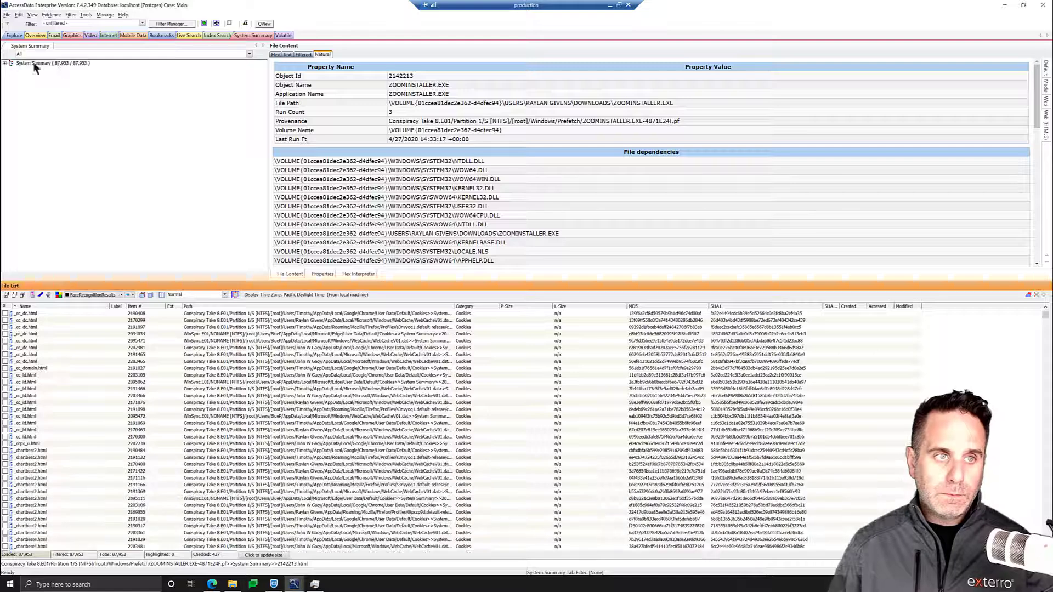
{"action": "left_click", "coordinate": [6, 63]}
{"action": "left_click", "coordinate": [11, 70]}
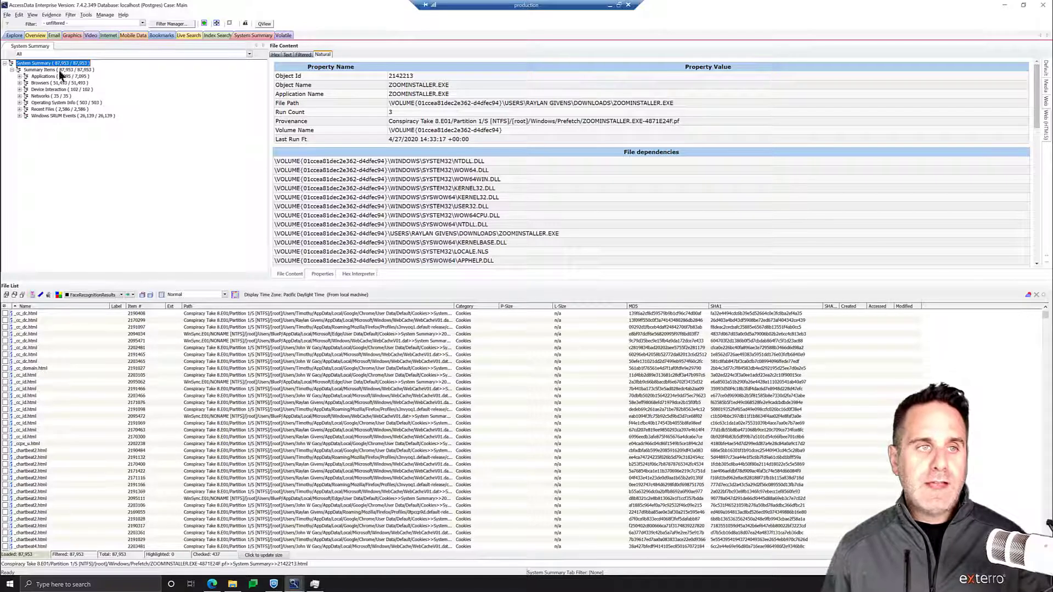
- Add a new tab layout named Networks
{"action": "left_click", "coordinate": [33, 16]}
{"action": "mouse_move", "coordinate": [52, 65]}
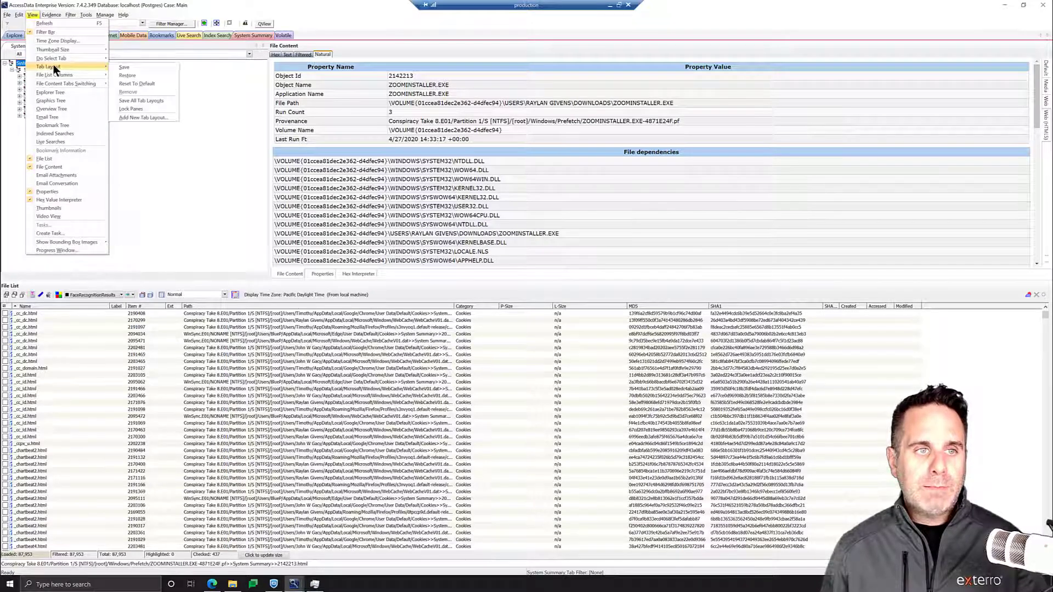
{"action": "left_click", "coordinate": [149, 117]}
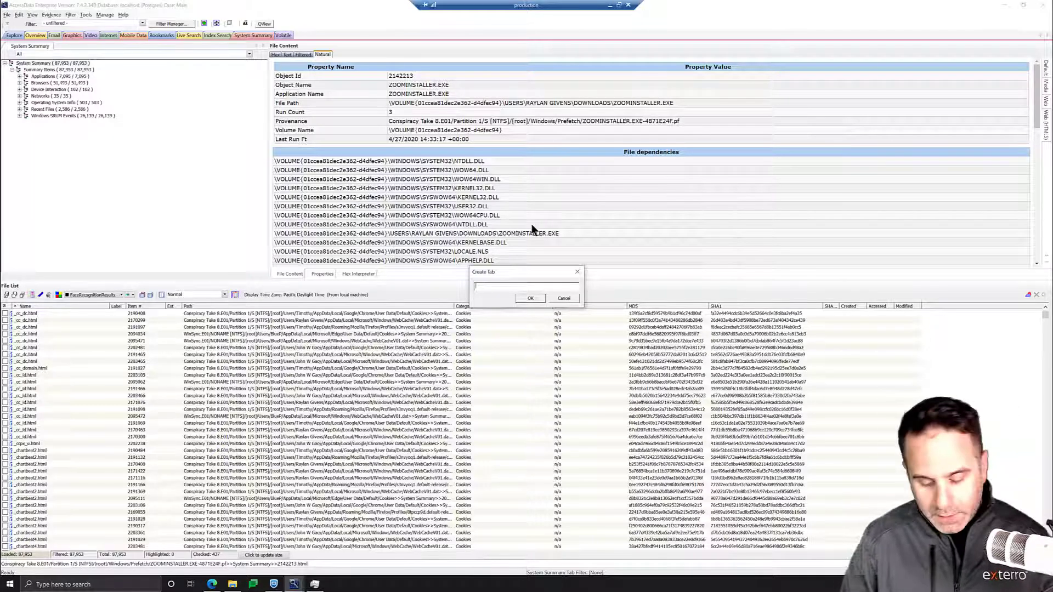
{"action": "type", "text": "Networks"}
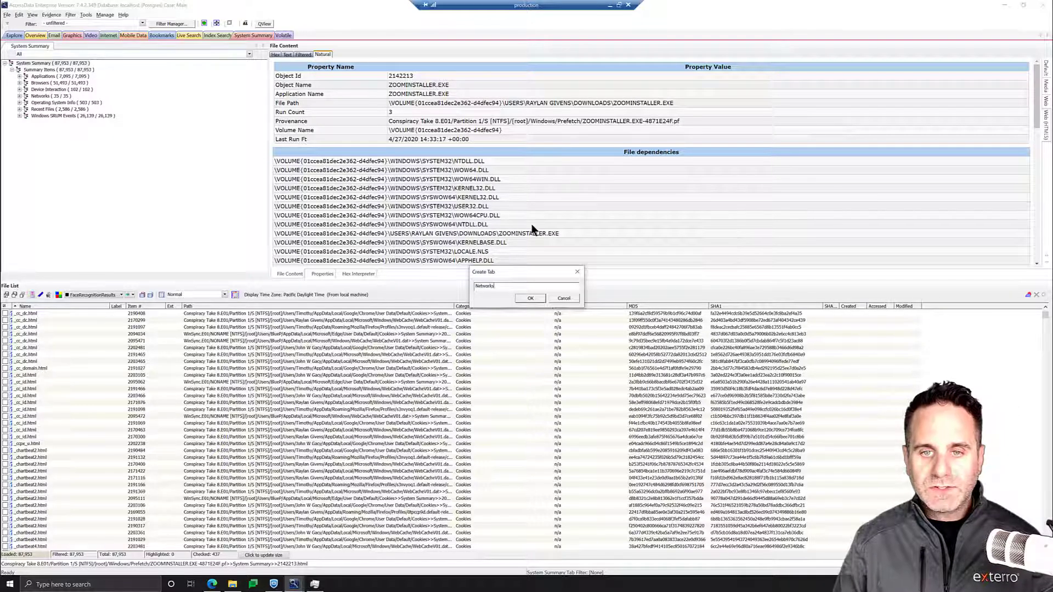
{"action": "key", "text": "Return"}
- Open the Networks layout and narrow its tree to the Networks category found under File Category, System Summary, Summary Items
{"action": "left_click", "coordinate": [305, 35]}
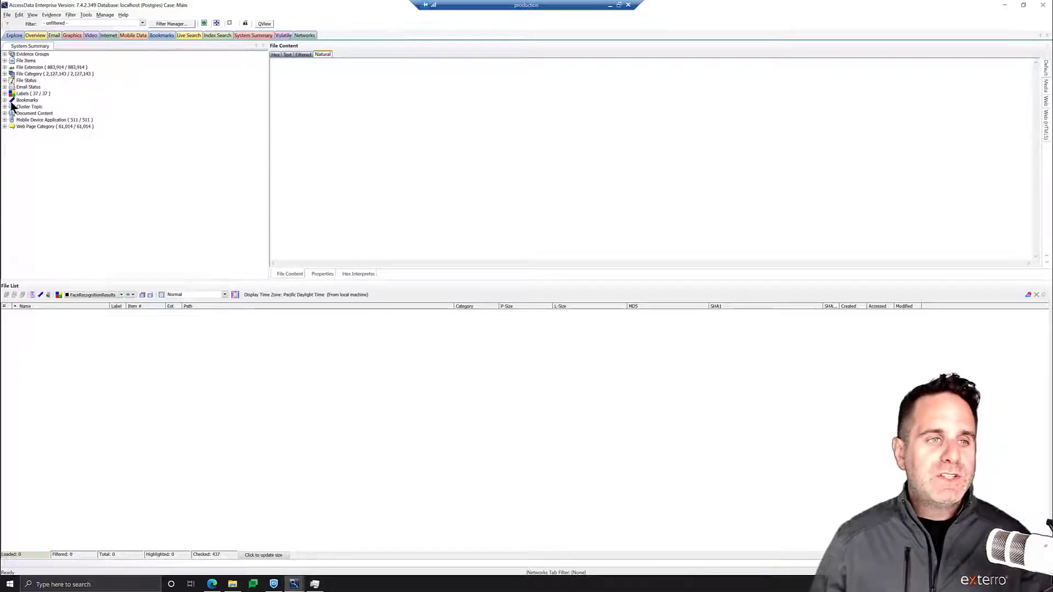
{"action": "left_click", "coordinate": [4, 73]}
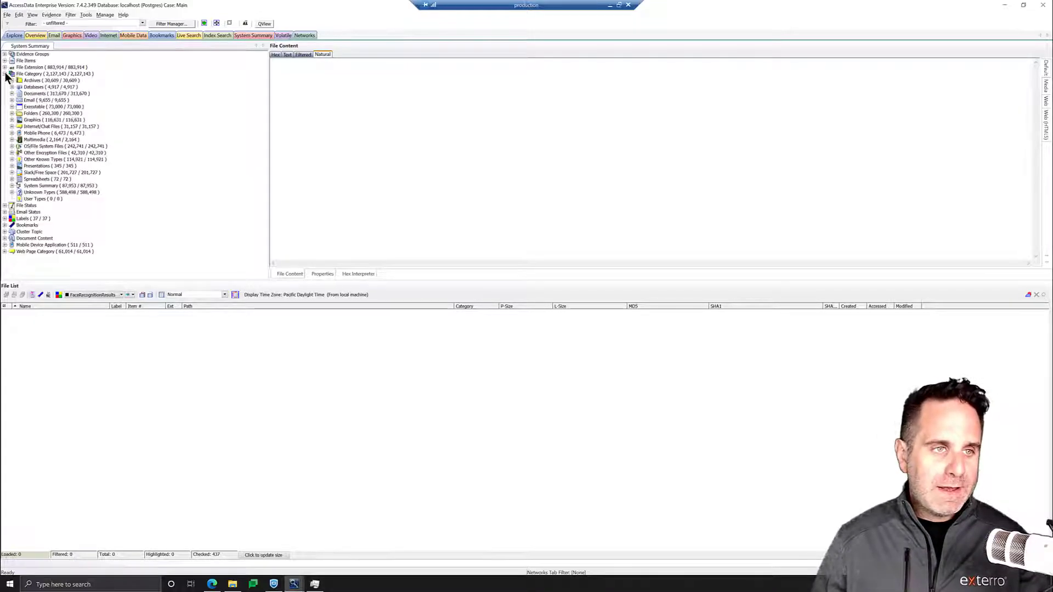
{"action": "left_click", "coordinate": [12, 185]}
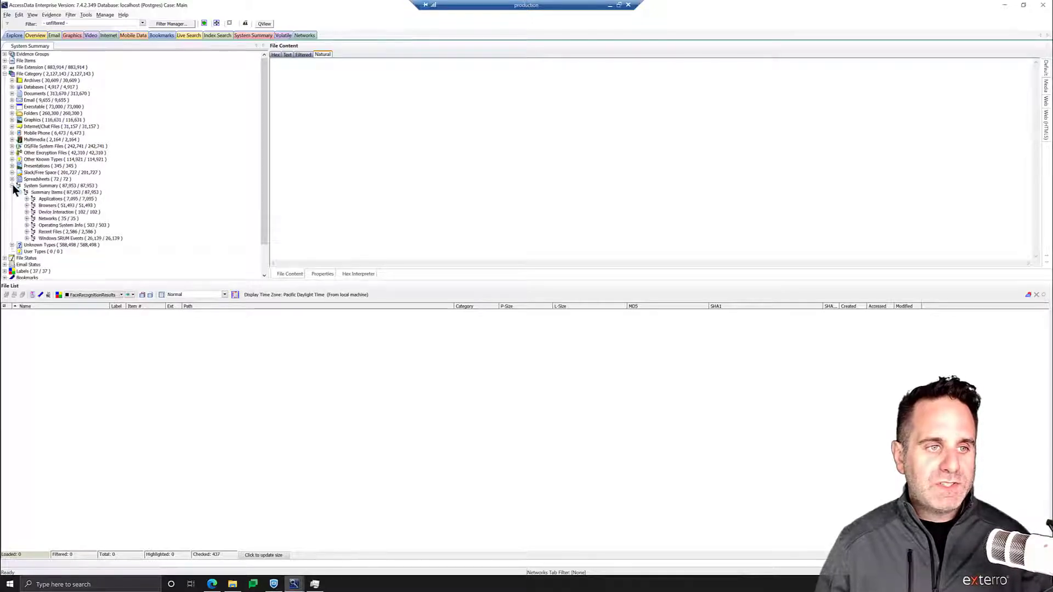
{"action": "scroll", "coordinate": [61, 211], "scroll_direction": "down", "scroll_amount": 1}
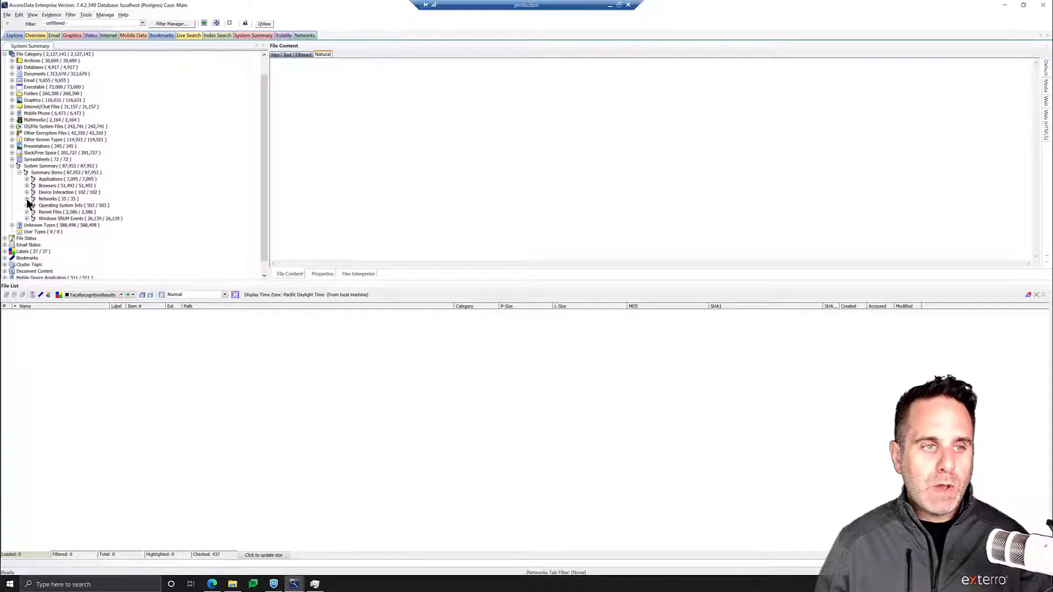
{"action": "left_click", "coordinate": [50, 199]}
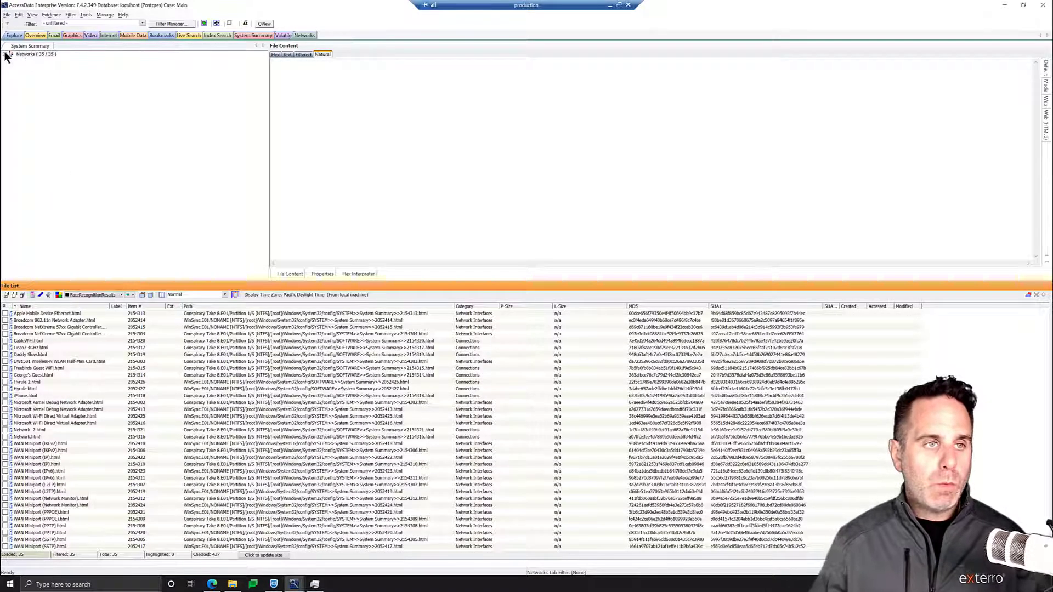
- Expand Networks, list the Connections artifacts, and examine the properties of the Daddy Slow, George's Guest and Hyrule 2 records
{"action": "left_click", "coordinate": [5, 54]}
{"action": "left_click", "coordinate": [41, 67]}
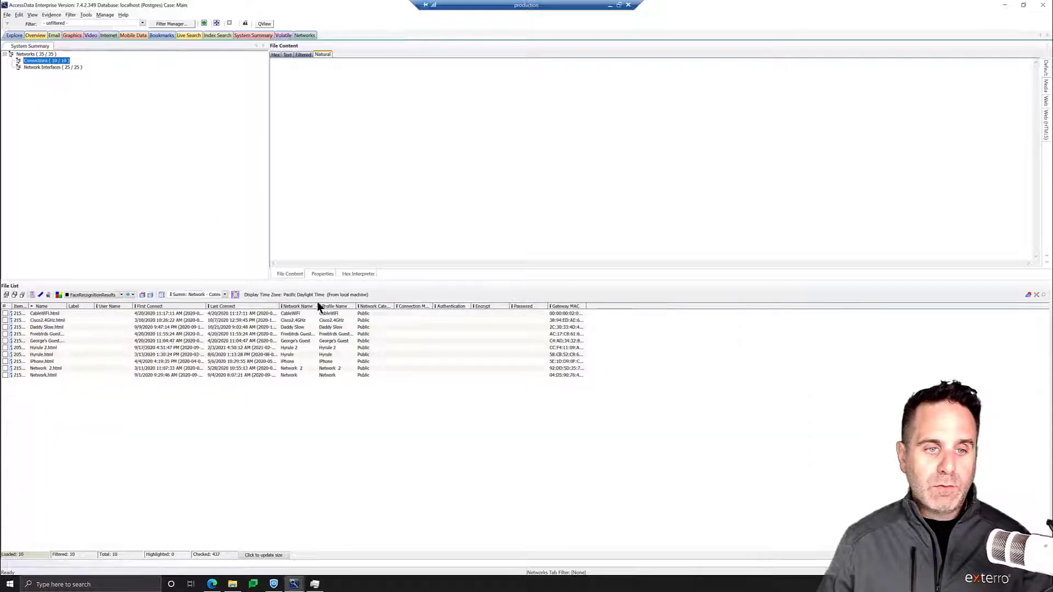
{"action": "left_click", "coordinate": [307, 328]}
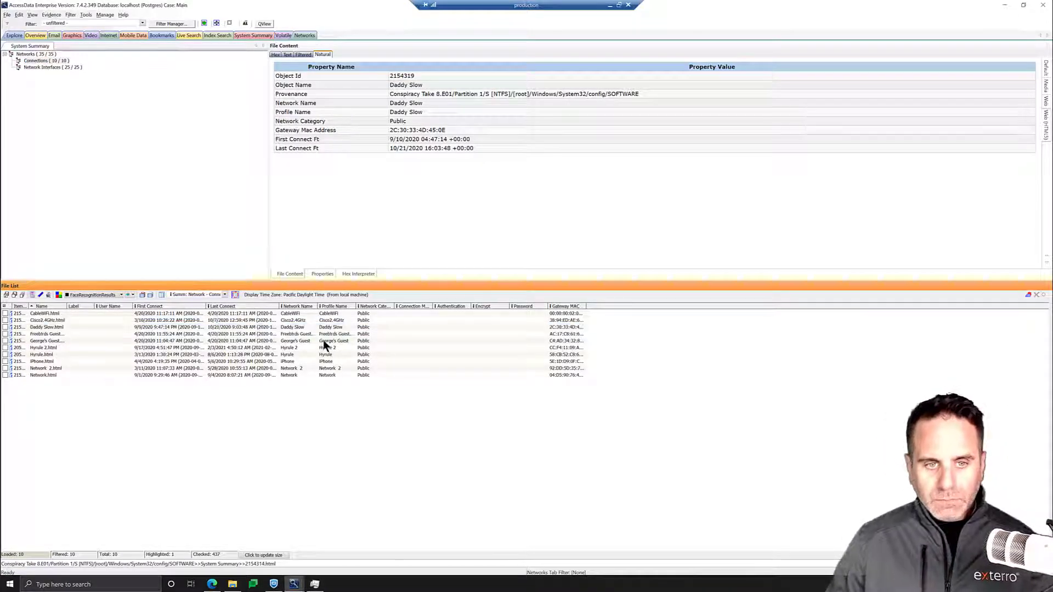
{"action": "left_click", "coordinate": [324, 341]}
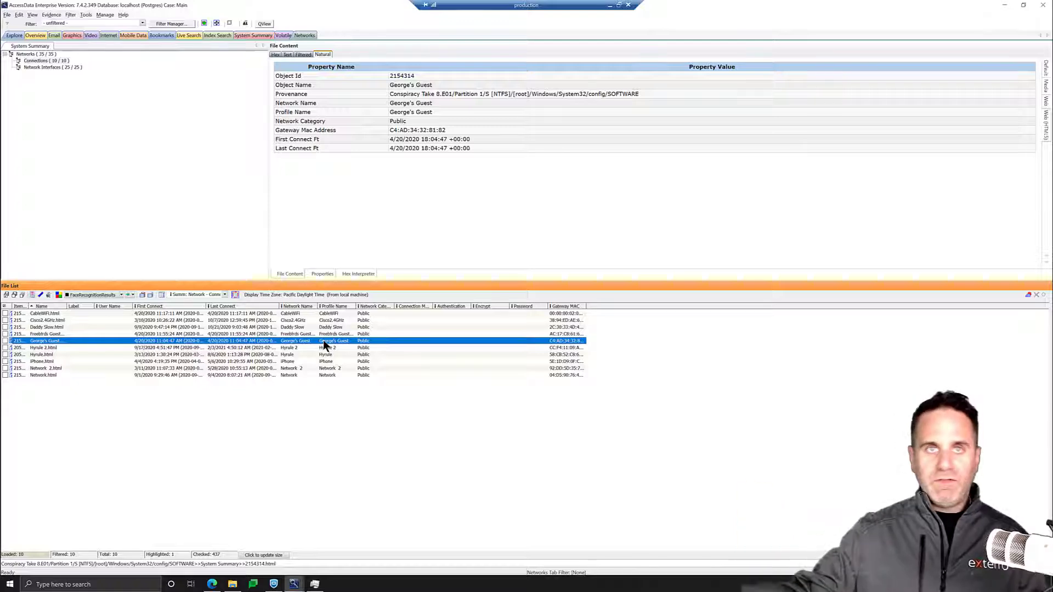
{"action": "left_click", "coordinate": [306, 348]}
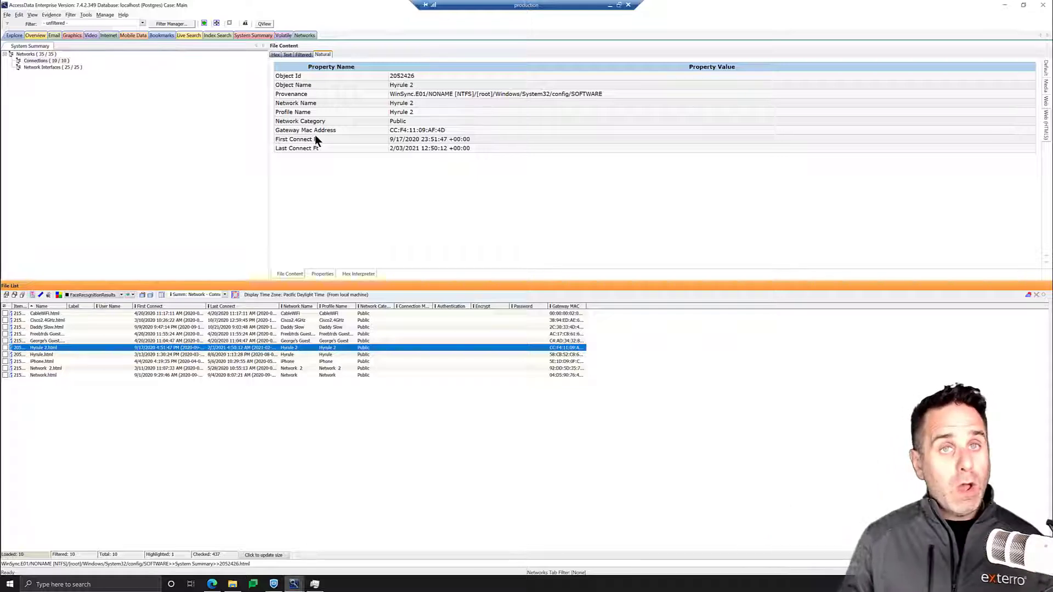
- In the Explore view, browse the System Summary items parsed from the SOFTWARE hive and examine iTunes.html in Natural view
{"action": "left_click", "coordinate": [12, 36]}
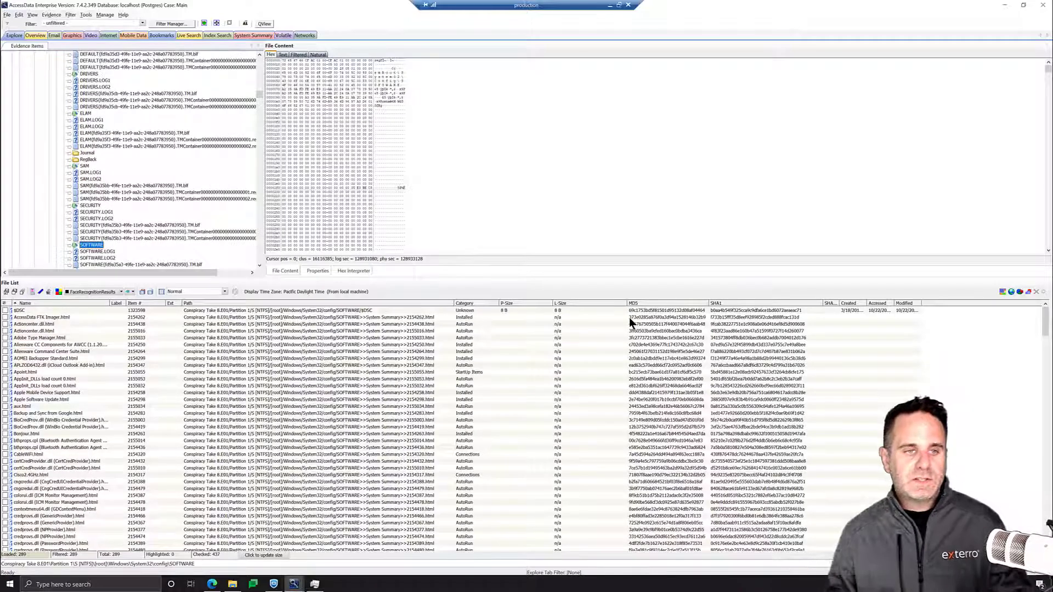
{"action": "scroll", "coordinate": [352, 362], "scroll_direction": "down", "scroll_amount": 8}
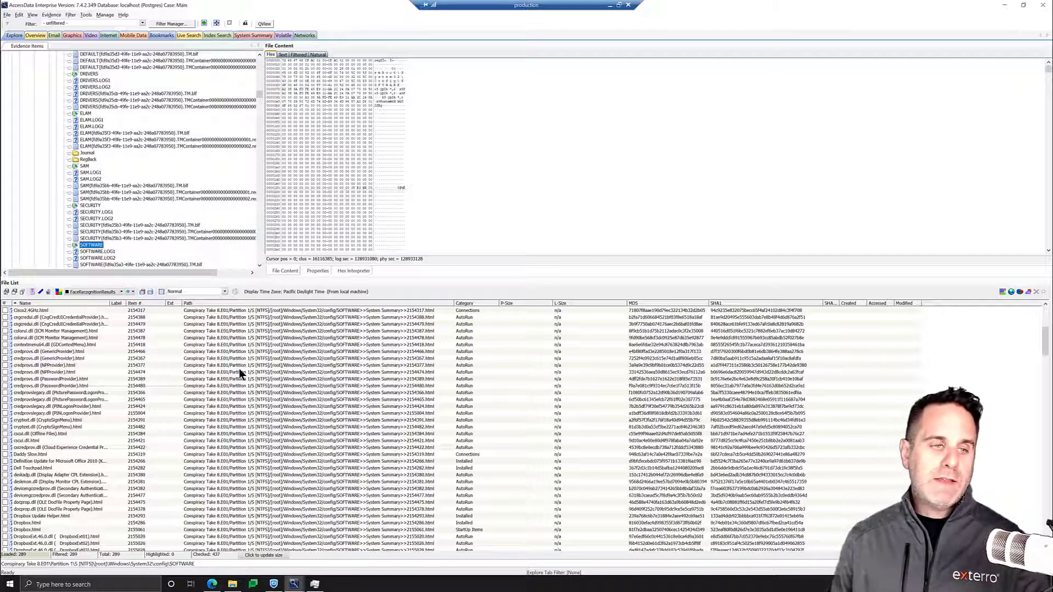
{"action": "scroll", "coordinate": [231, 395], "scroll_direction": "down", "scroll_amount": 12}
{"action": "scroll", "coordinate": [220, 427], "scroll_direction": "down", "scroll_amount": 11}
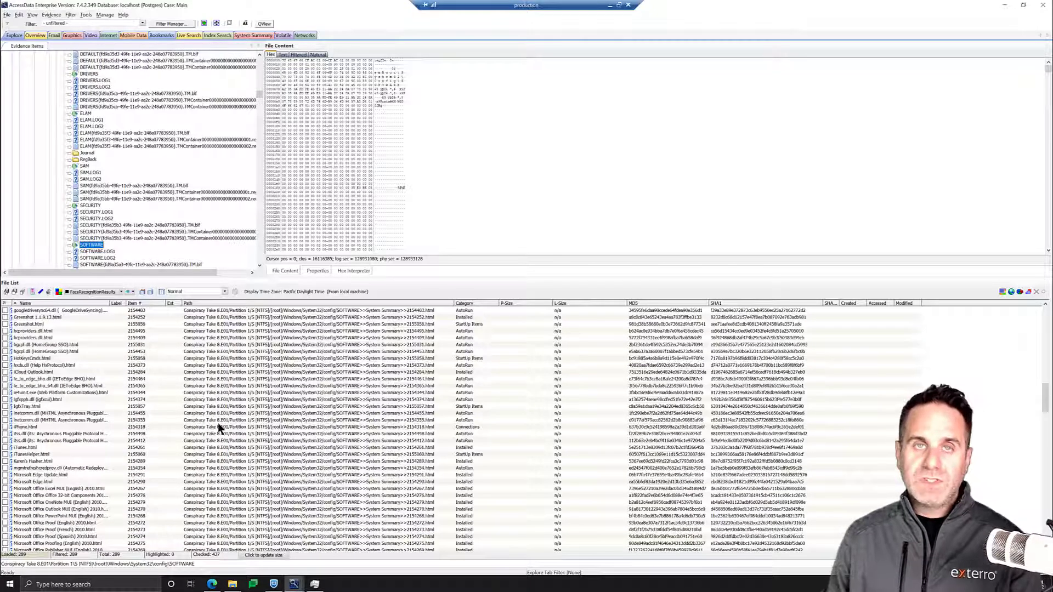
{"action": "scroll", "coordinate": [218, 423], "scroll_direction": "down", "scroll_amount": 3}
{"action": "left_click", "coordinate": [35, 386]}
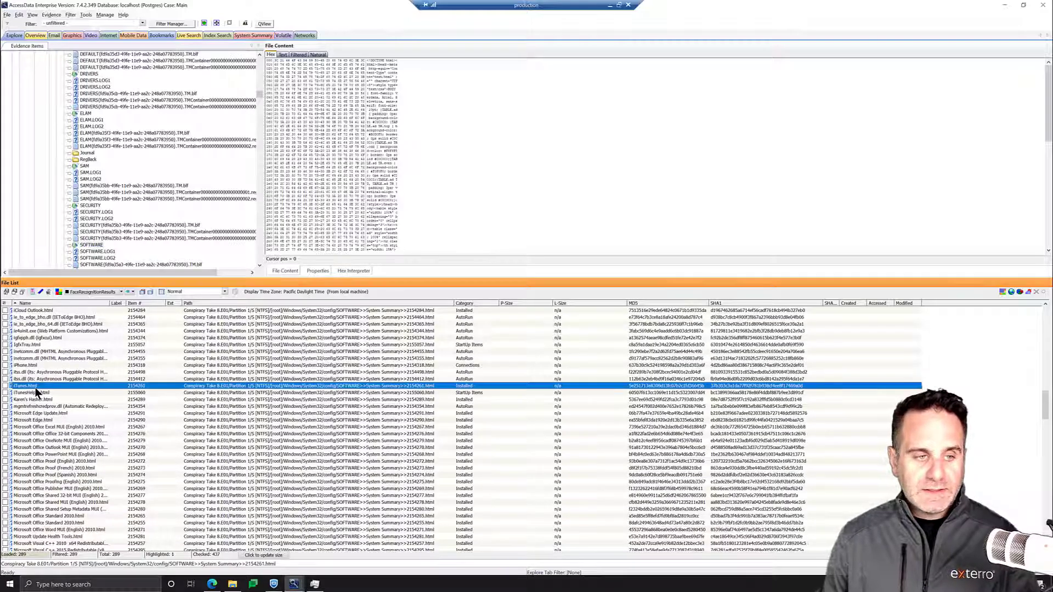
{"action": "left_click", "coordinate": [318, 55]}
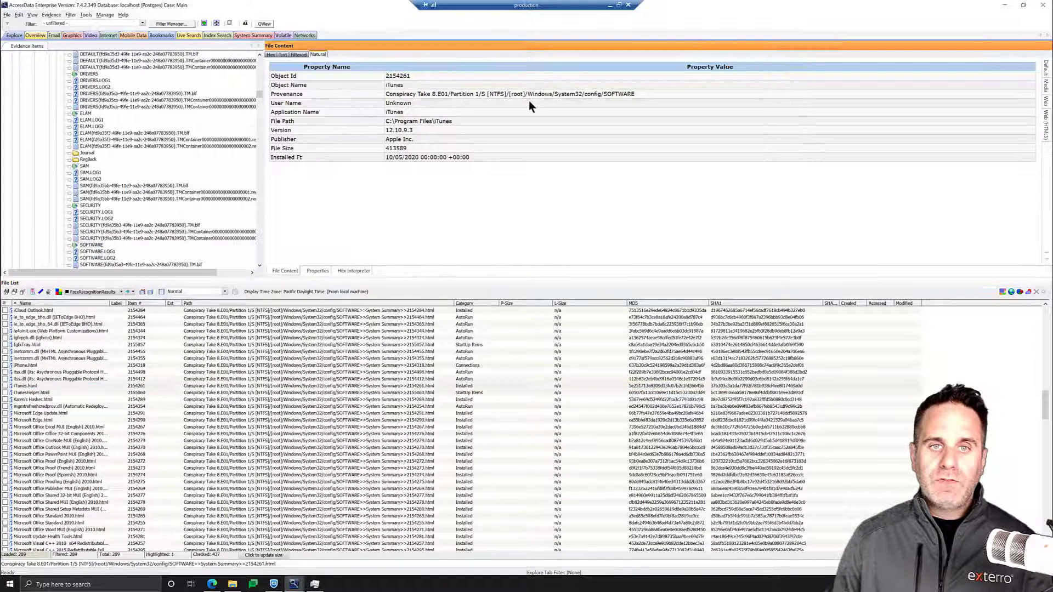